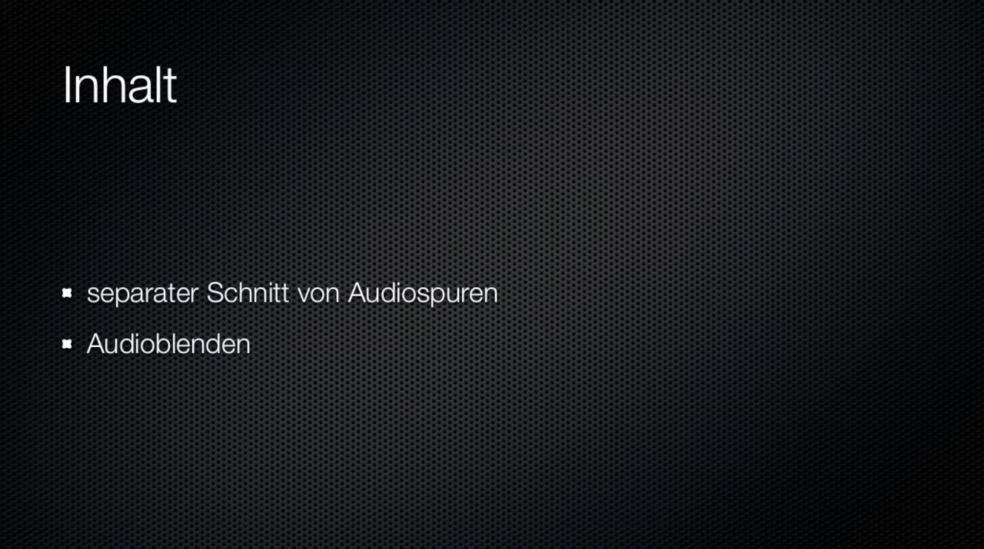
# Step: Advance the tutorial to the 'Inhalt' overview slide
pyautogui.press('Right')
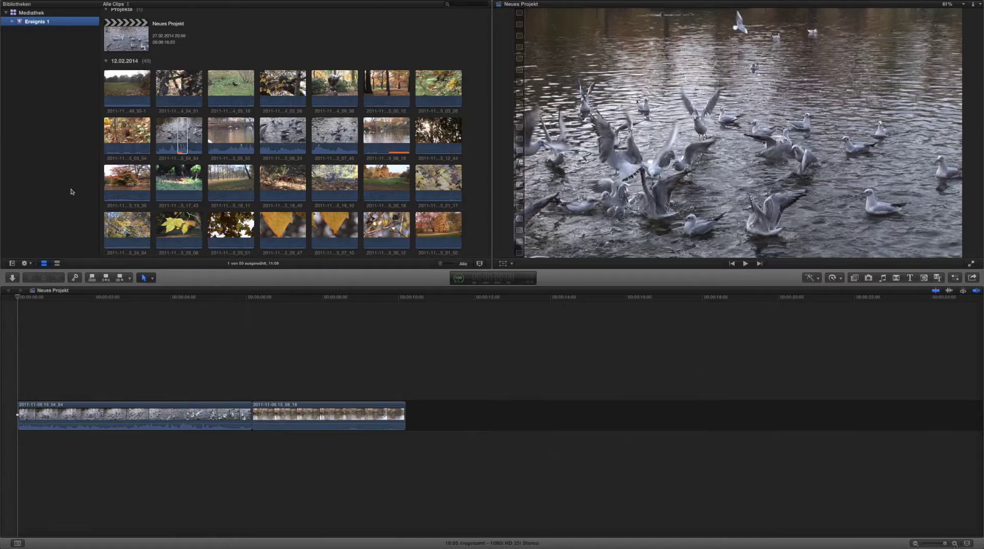
# Step: Play the timeline from near 3 seconds, then shift the cut between the two clips by 3 frames
pyautogui.click(142, 300)
pyautogui.press('space')
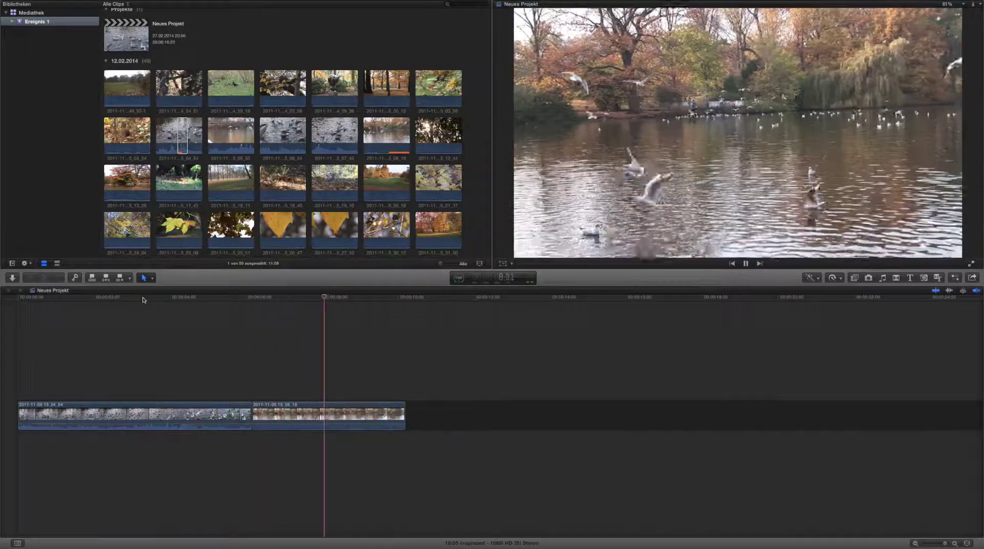
pyautogui.press('space')
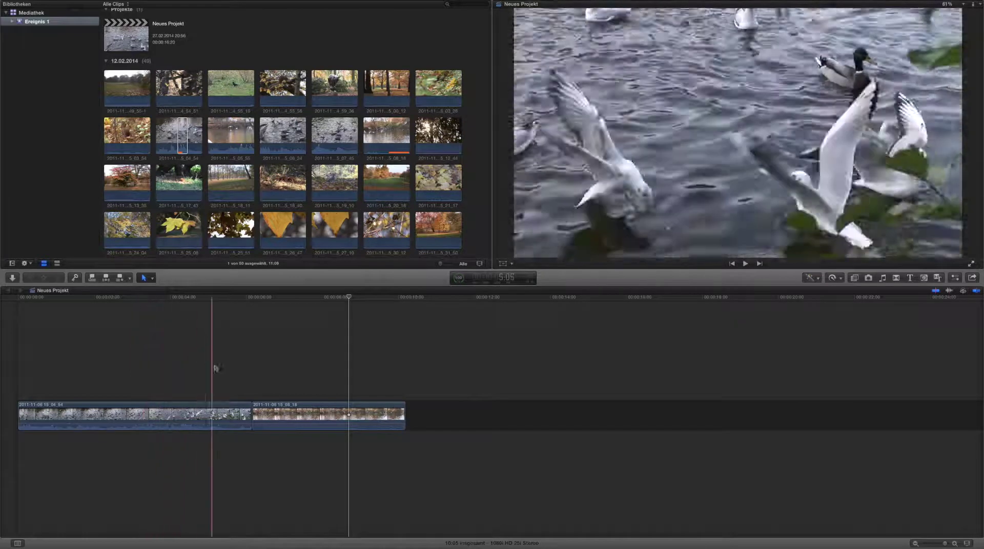
pyautogui.moveTo(252, 412)
pyautogui.mouseDown()
pyautogui.moveTo(199, 412)
pyautogui.moveTo(251, 409)
pyautogui.mouseUp()
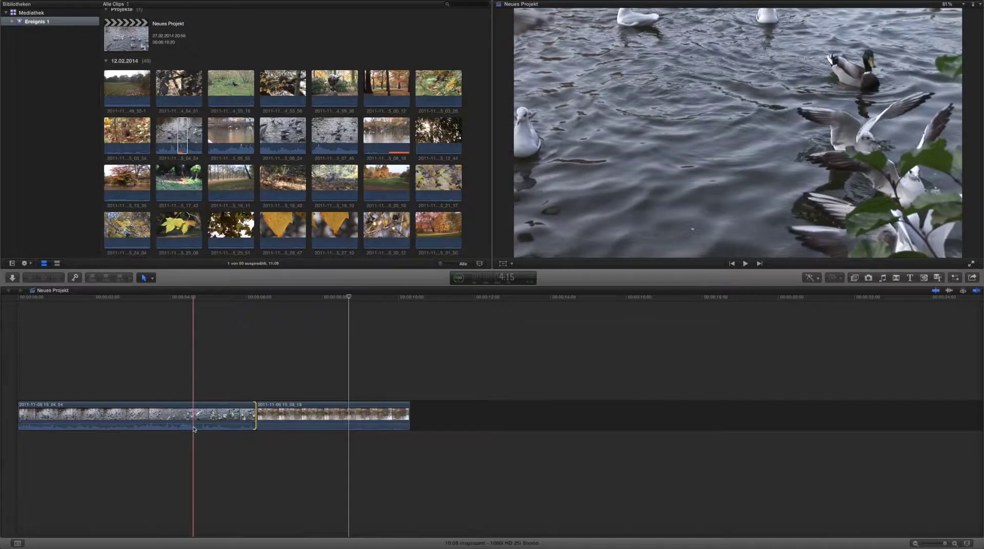
# Step: Expand the first clip's audio and shorten its picture so the second clip starts earlier
pyautogui.doubleClick(194, 429)
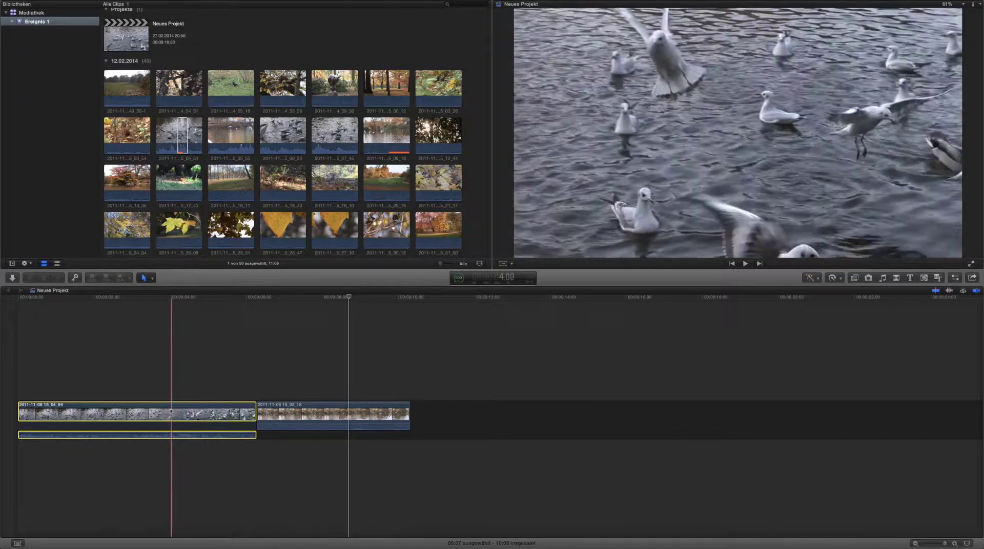
pyautogui.moveTo(171, 413); pyautogui.dragTo(175, 415)
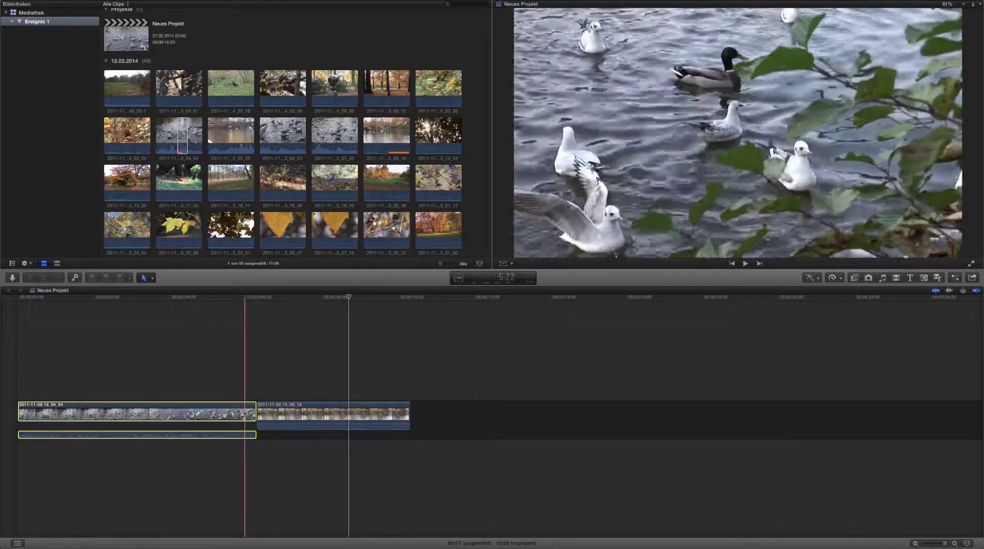
pyautogui.moveTo(255, 413); pyautogui.dragTo(138, 413)
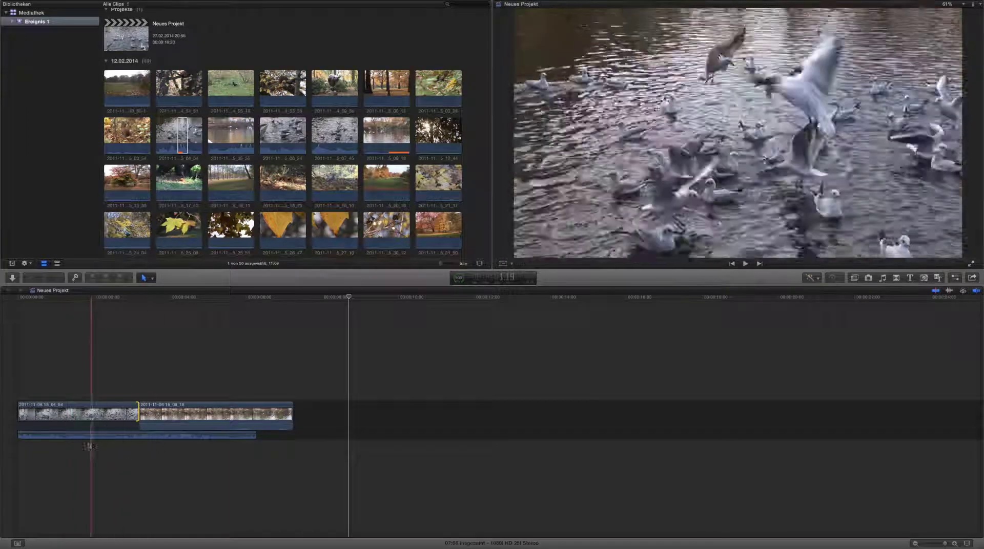
# Step: Play the split edit, then pull the first clip's audio end back slightly
pyautogui.press('space')
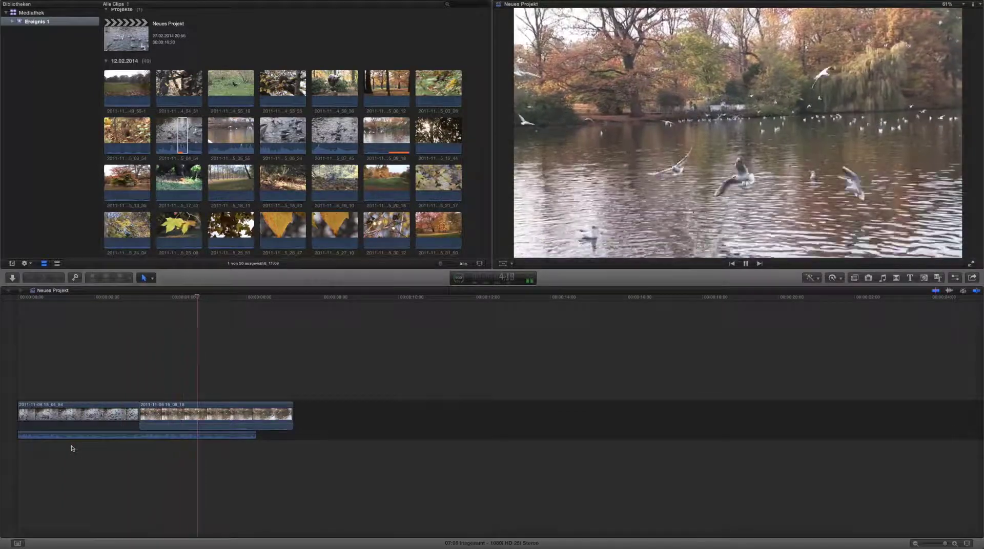
pyautogui.press('space')
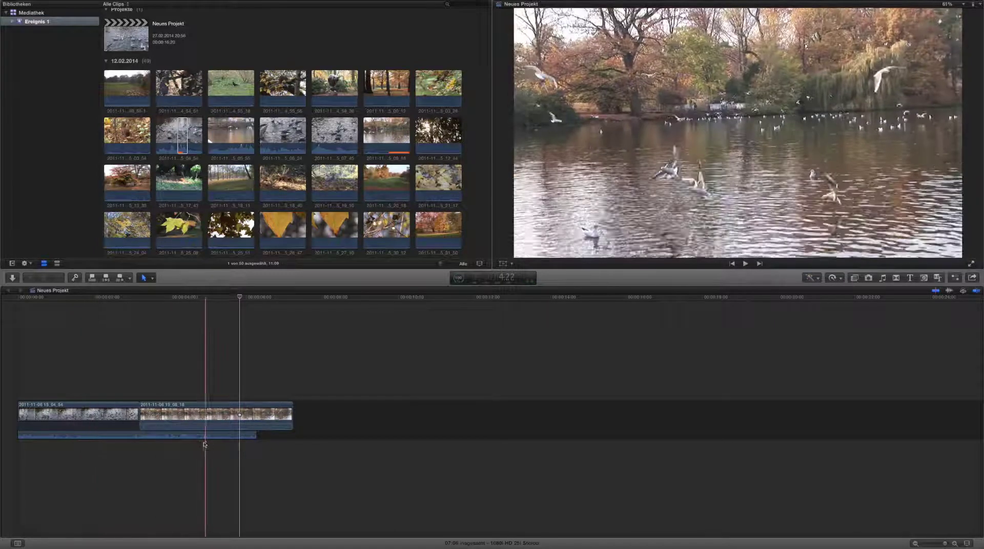
pyautogui.moveTo(253, 438)
pyautogui.mouseDown()
pyautogui.moveTo(206, 436)
pyautogui.moveTo(237, 436)
pyautogui.mouseUp()
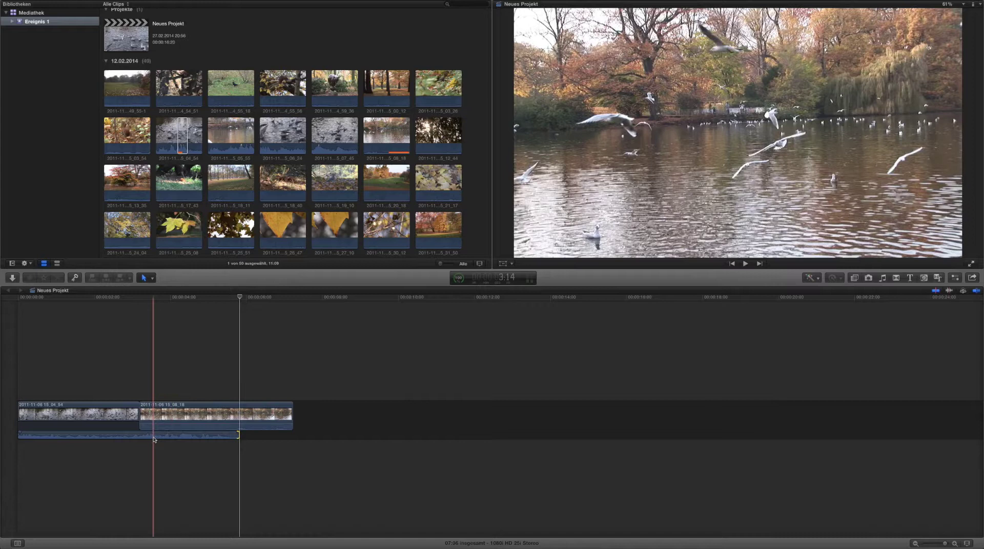
pyautogui.click(154, 439)
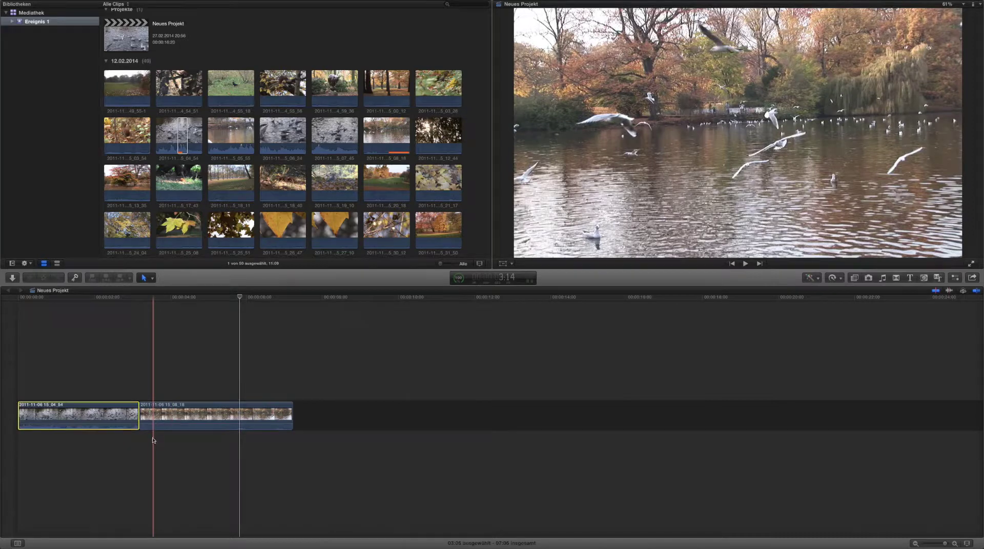
# Step: Play the timeline from inside the first clip, then expand that clip's audio into its own strip
pyautogui.click(122, 445)
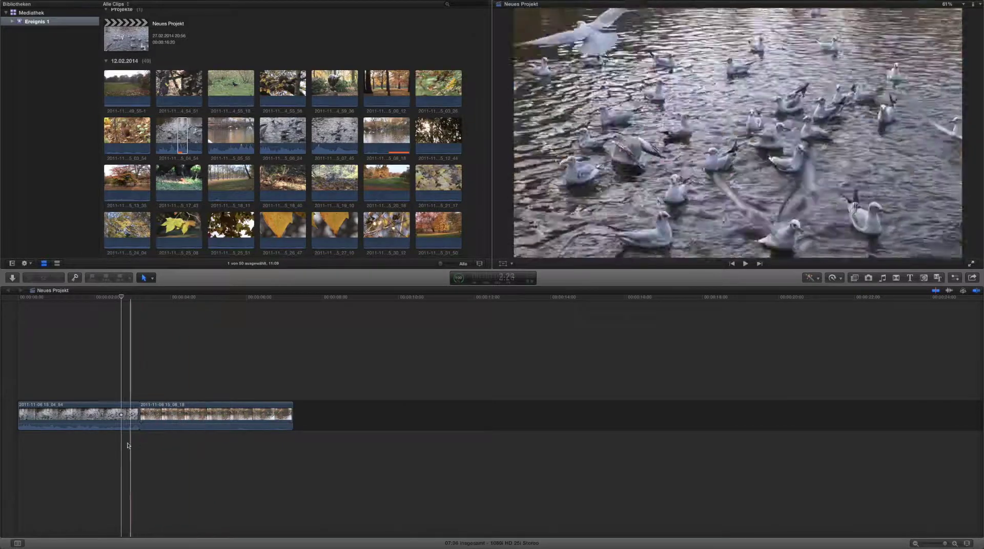
pyautogui.press('space')
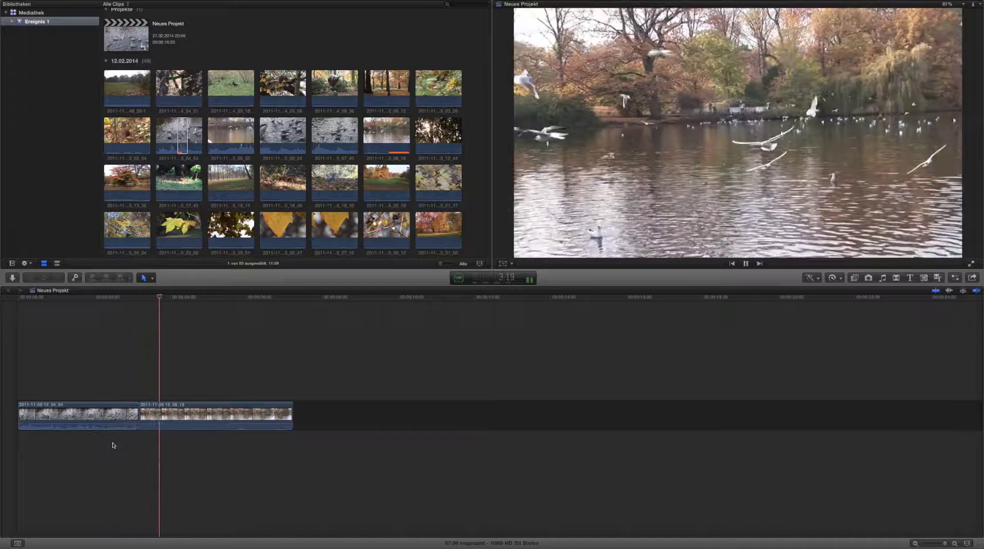
pyautogui.press('space')
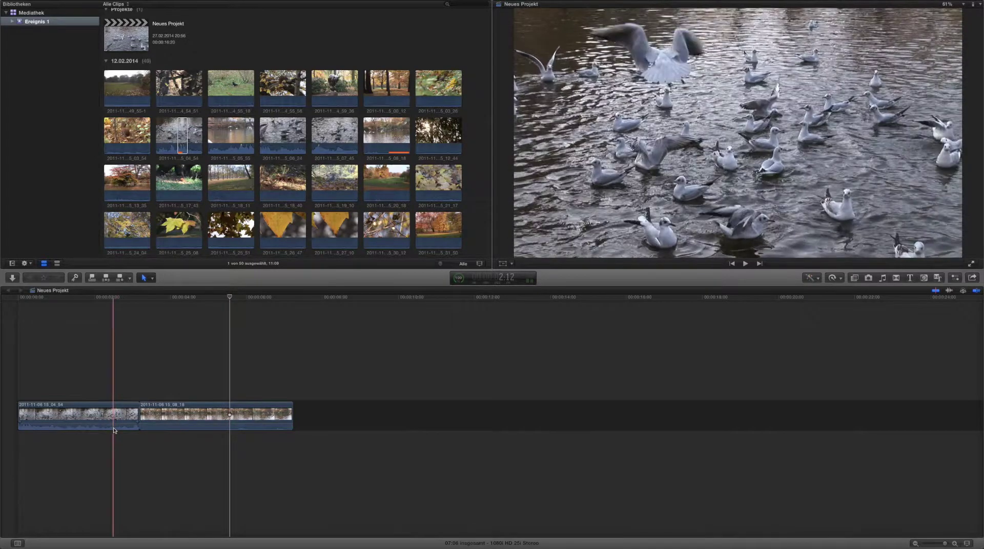
pyautogui.doubleClick(113, 429)
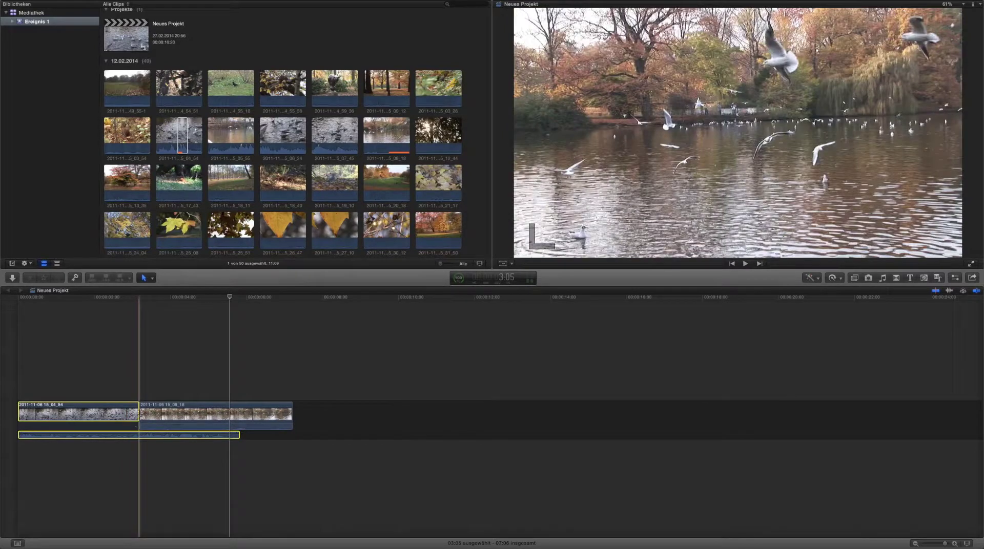
# Step: Extend the first clip's picture to its audio end and play back the lengthened cut
pyautogui.moveTo(138, 414); pyautogui.dragTo(239, 414)
pyautogui.press('space')
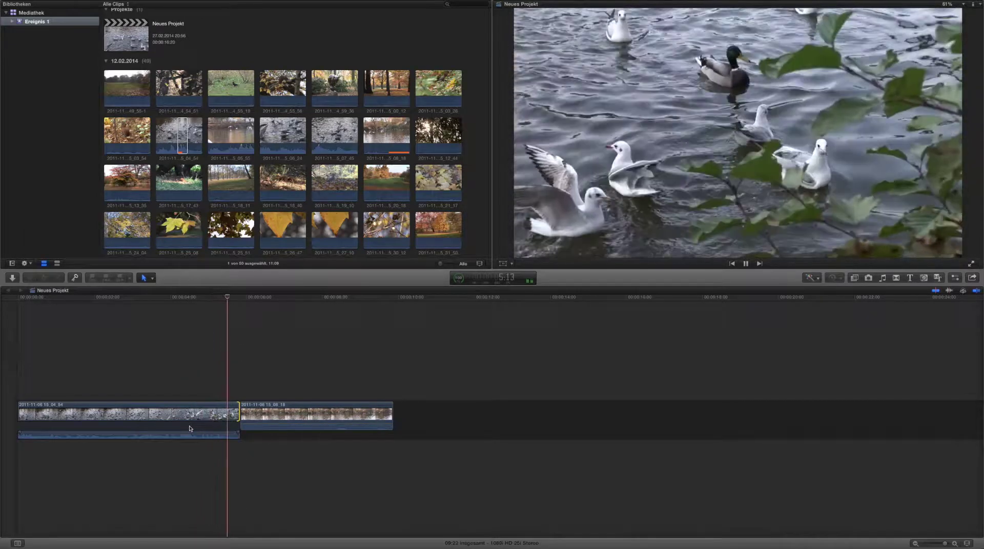
pyautogui.press('space')
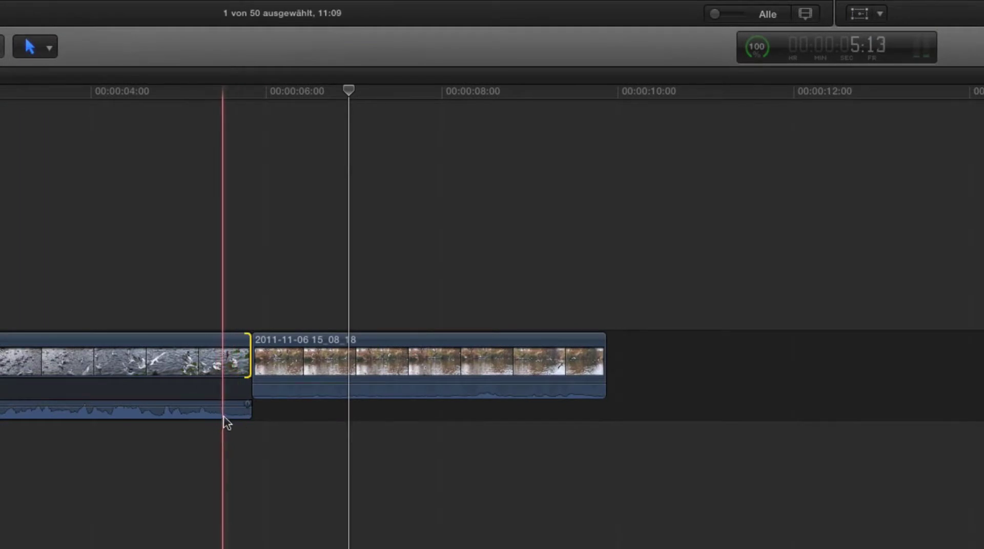
# Step: Run the first clip's audio slightly past the cut, add a ~6-frame fade-out, and play it
pyautogui.moveTo(246, 415); pyautogui.dragTo(267, 415)
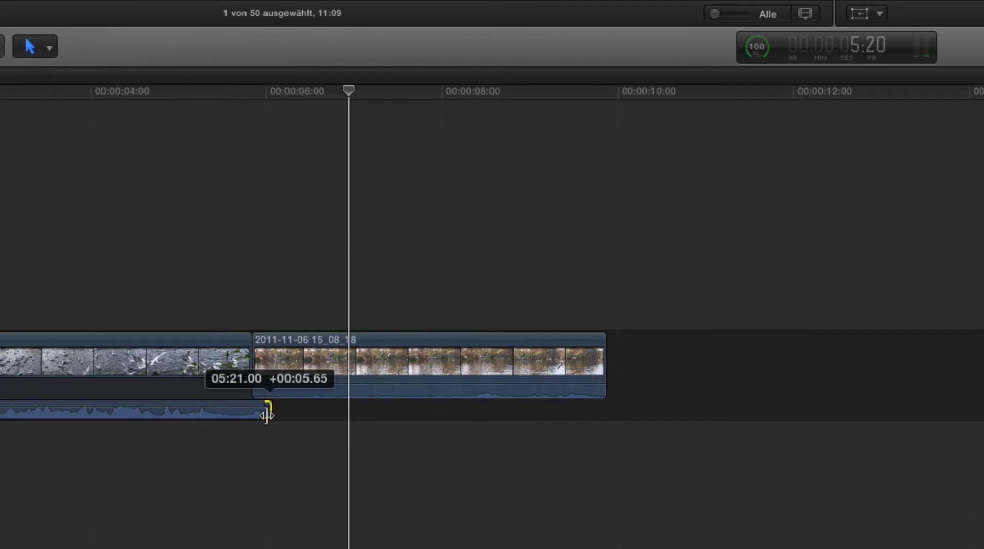
pyautogui.moveTo(267, 416); pyautogui.dragTo(268, 416)
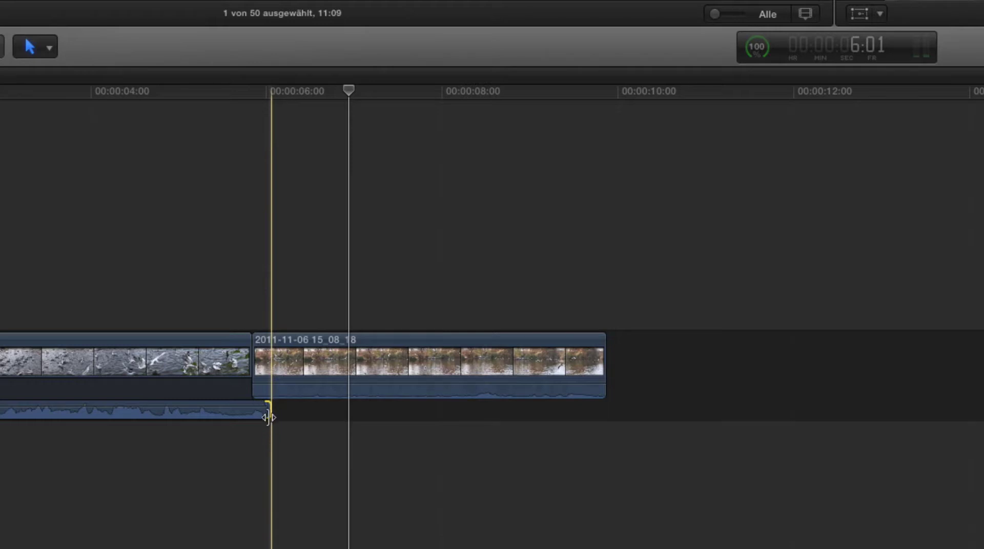
pyautogui.click(268, 409)
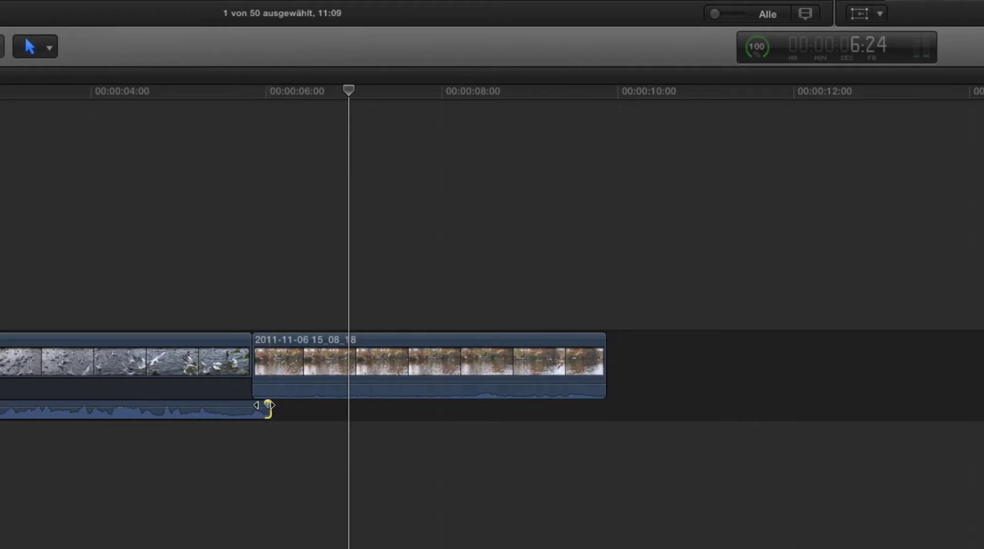
pyautogui.moveTo(268, 405)
pyautogui.mouseDown()
pyautogui.moveTo(240, 404)
pyautogui.moveTo(250, 405)
pyautogui.mouseUp()
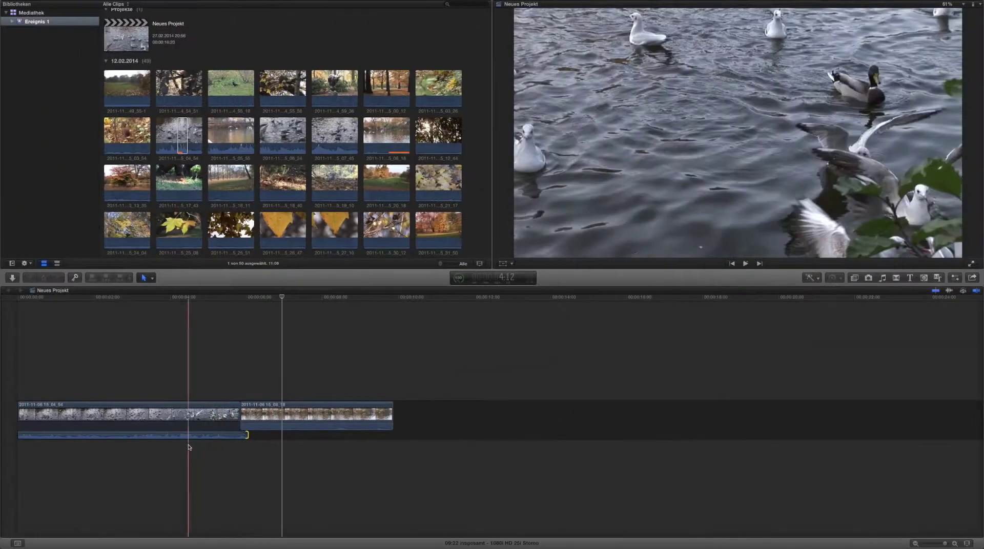
pyautogui.press('space')
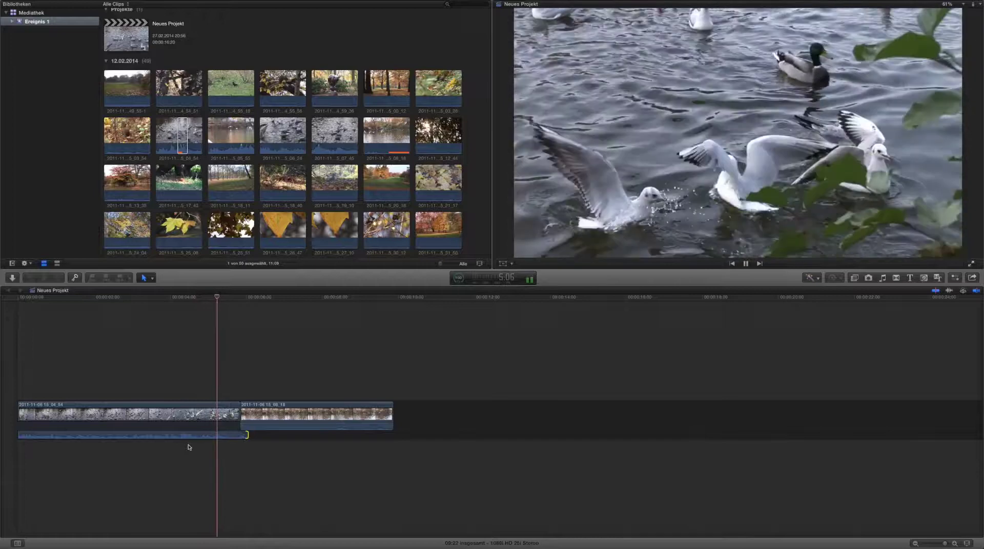
# Step: Stop playback and set the first clip's audio fade-out shape to -3 dB
pyautogui.press('space')
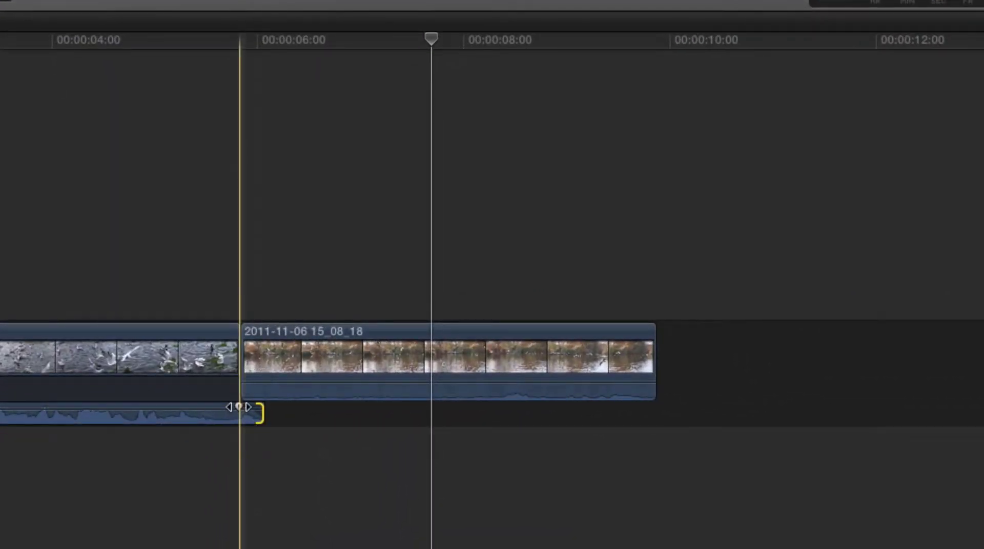
pyautogui.rightClick(238, 406)
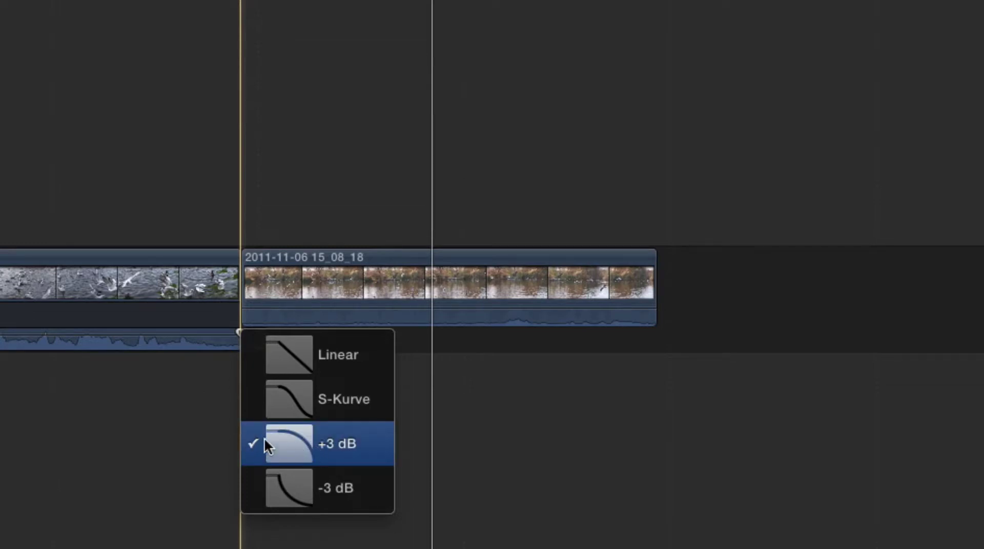
pyautogui.click(282, 485)
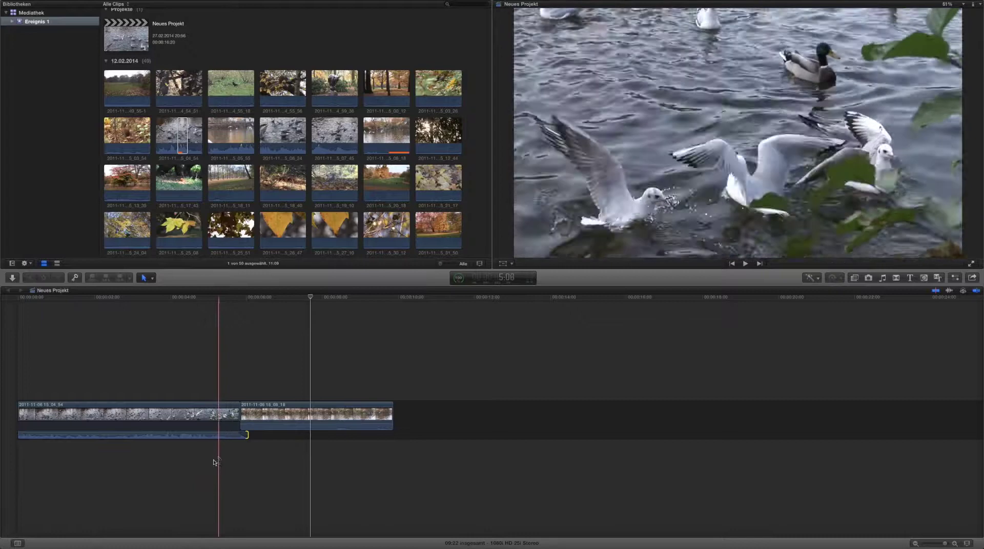
# Step: Expand the second clip's audio and drag its start earlier, under the first clip's picture
pyautogui.press('space')
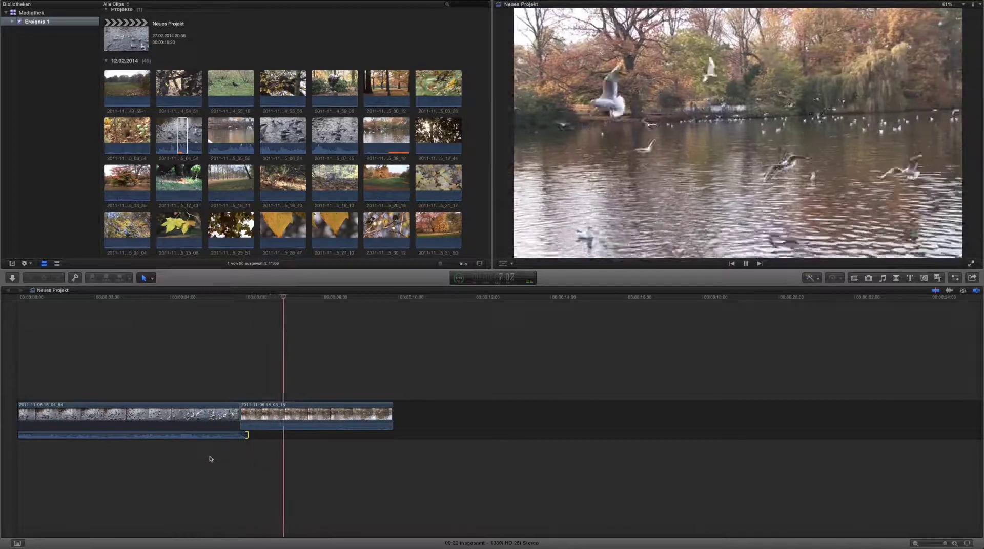
pyautogui.press('space')
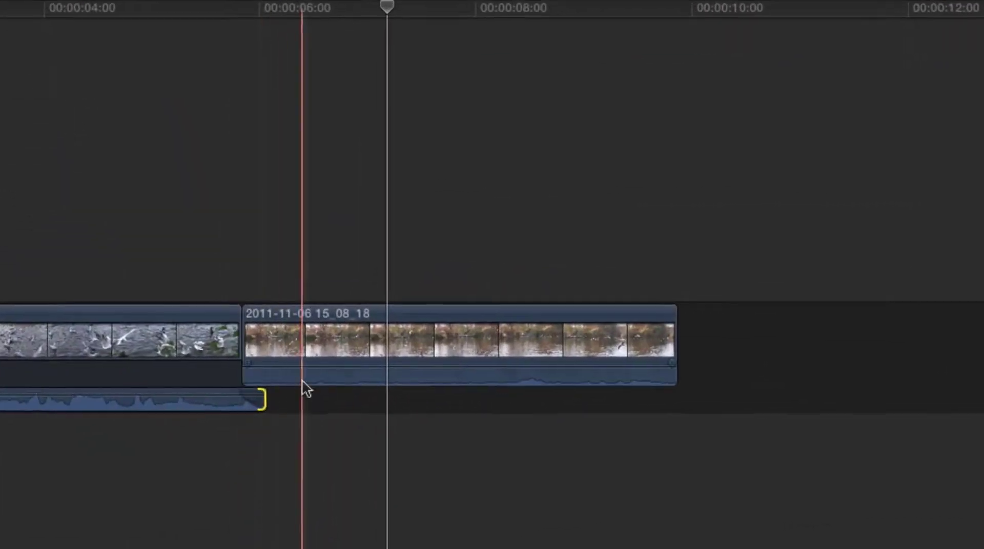
pyautogui.doubleClick(302, 381)
pyautogui.moveTo(245, 429)
pyautogui.mouseDown()
pyautogui.moveTo(215, 429)
pyautogui.moveTo(258, 418)
pyautogui.mouseUp()
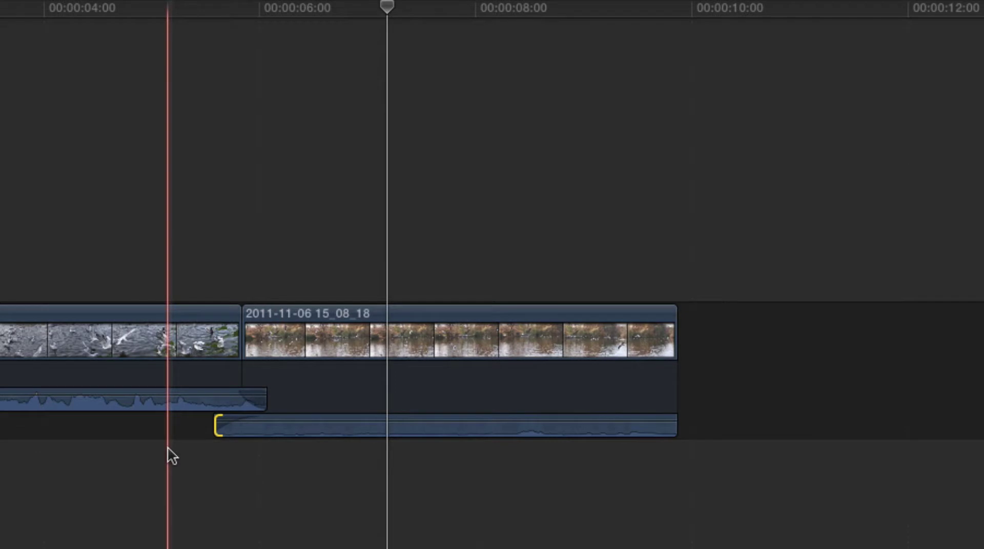
pyautogui.hotkey('shift', '/')
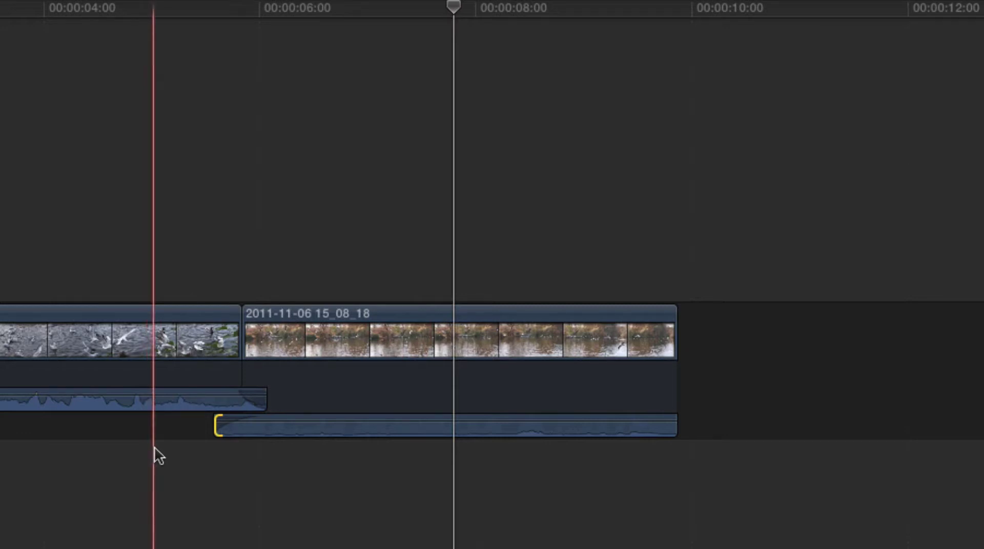
# Step: Collapse both clips' audio and play across the cut from just before it
pyautogui.doubleClick(168, 406)
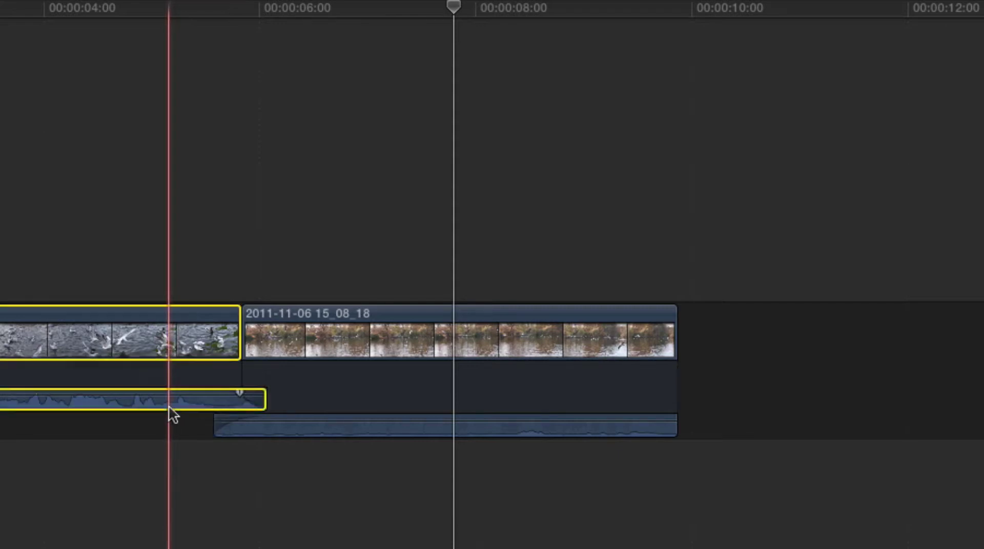
pyautogui.doubleClick(239, 407)
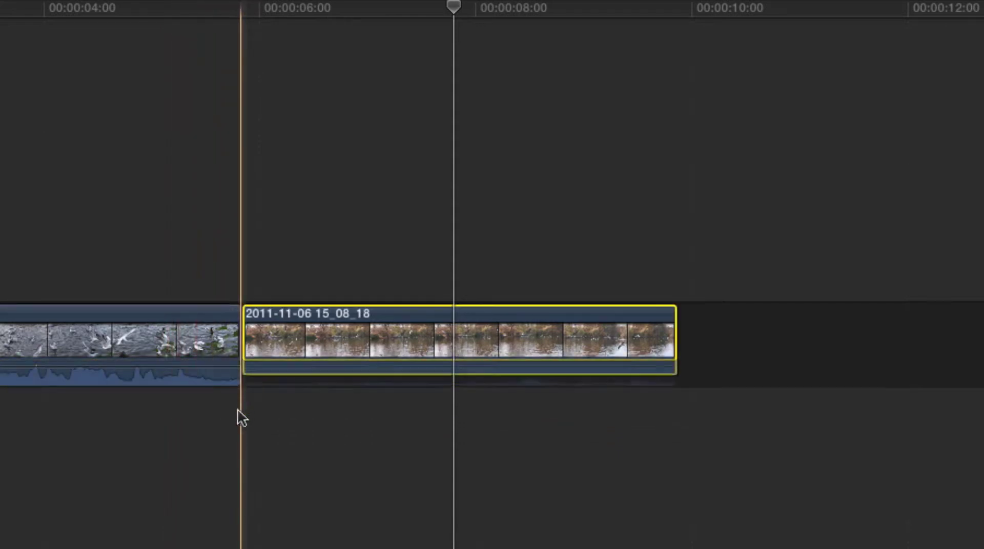
pyautogui.click(194, 424)
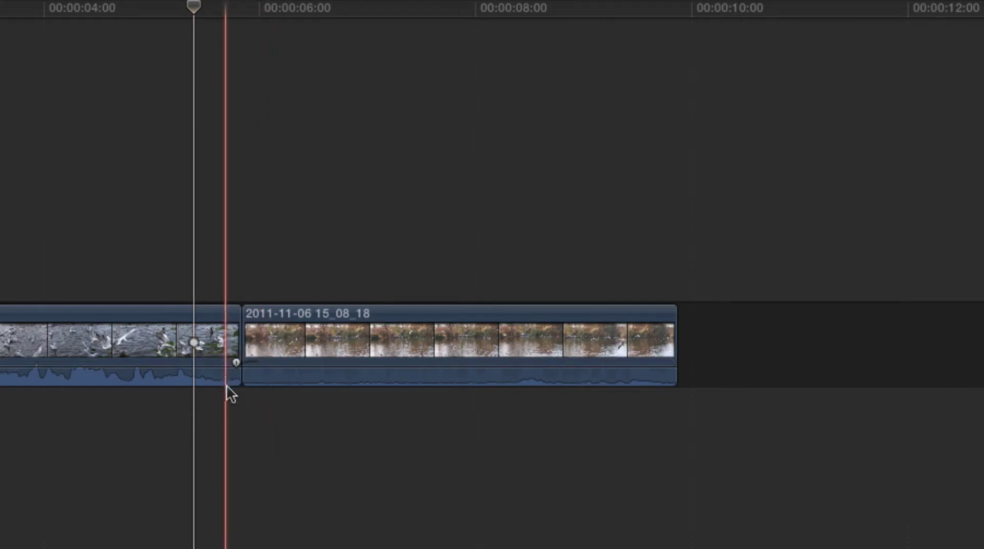
pyautogui.click(146, 409)
pyautogui.press('space')
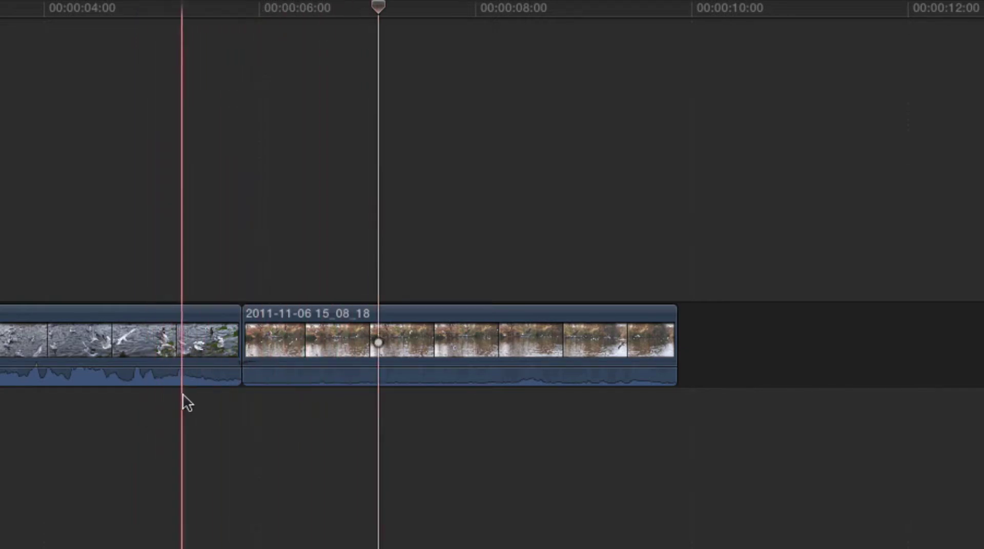
# Step: Expand both clips' audio and extend the first clip's audio past the cut
pyautogui.doubleClick(194, 383)
pyautogui.moveTo(242, 397); pyautogui.dragTo(265, 397)
pyautogui.doubleClick(278, 377)
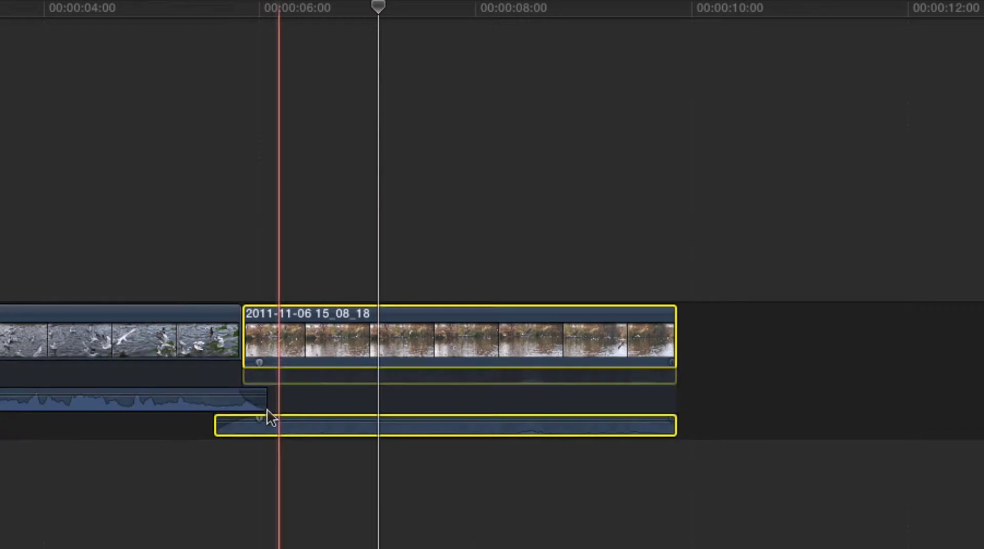
pyautogui.click(185, 441)
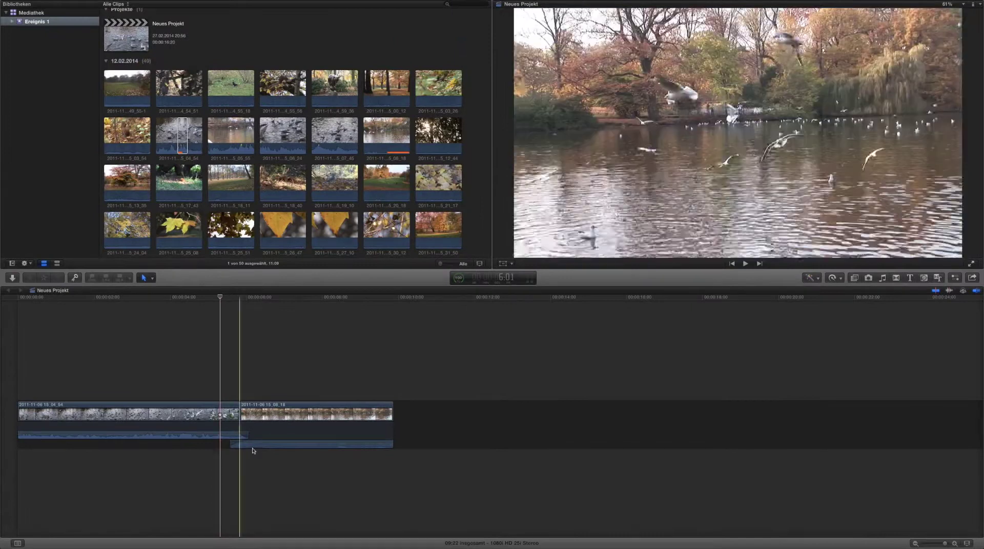
# Step: Collapse both timeline clips' audio and move focus to the browser with Cmd+1
pyautogui.doubleClick(260, 445)
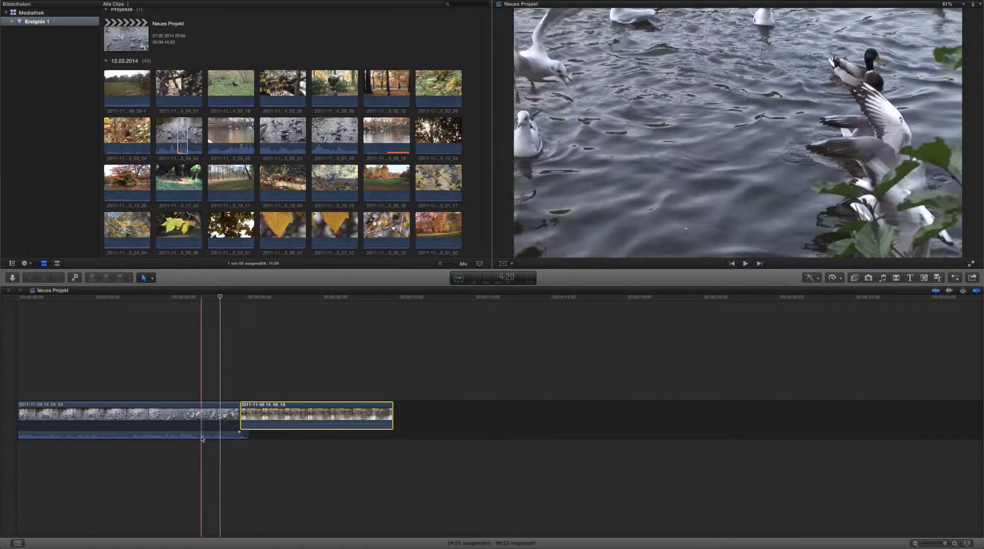
pyautogui.doubleClick(212, 436)
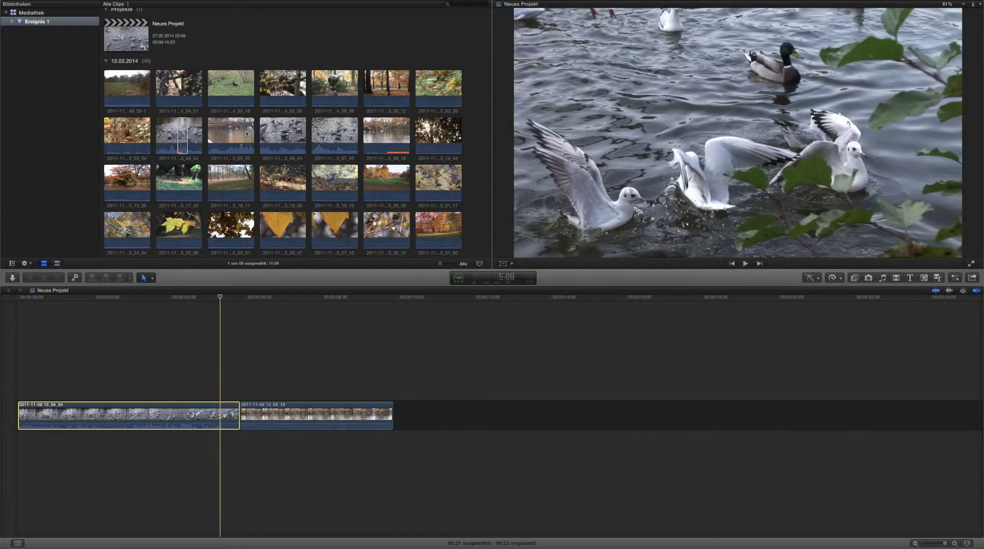
pyautogui.press('super+1')
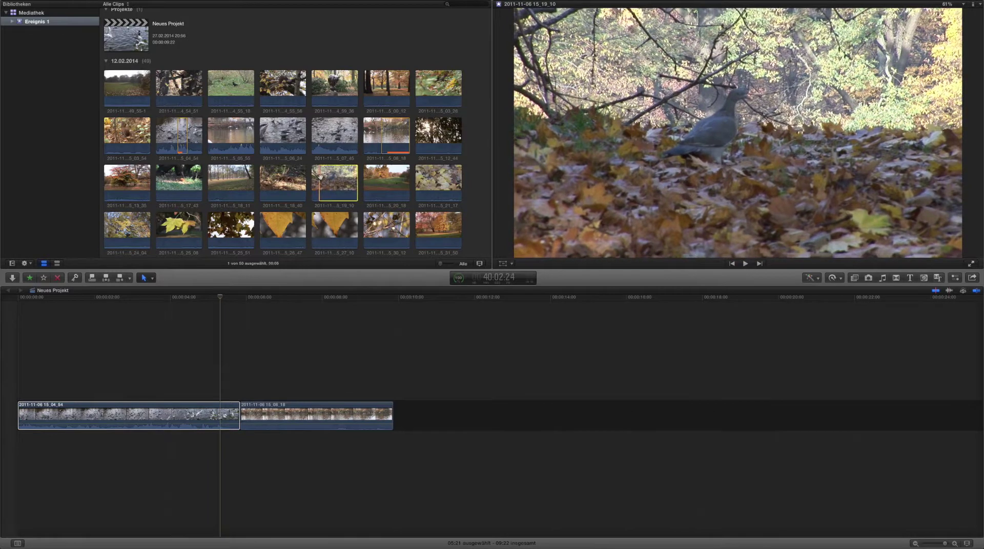
pyautogui.click(319, 178)
pyautogui.press('o')
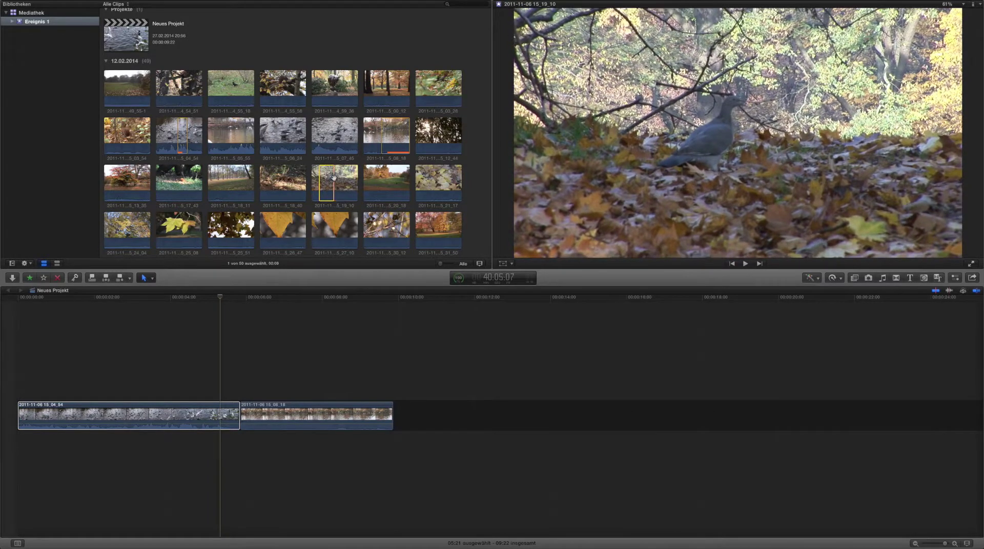
pyautogui.press('e')
pyautogui.click(439, 408)
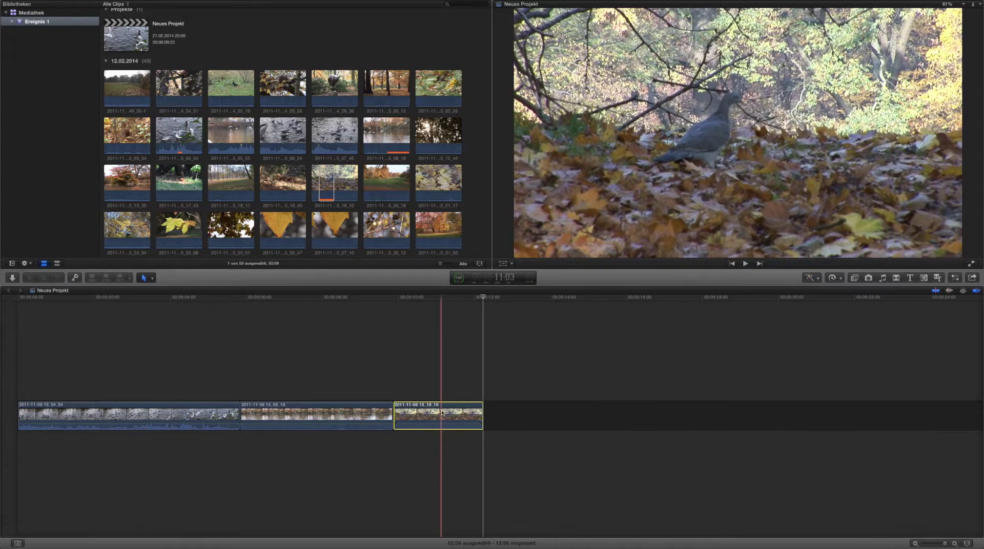
# Step: Use Audio trennen on the last 15_19_10 clip to split off its sound as a green audio clip
pyautogui.rightClick(442, 412)
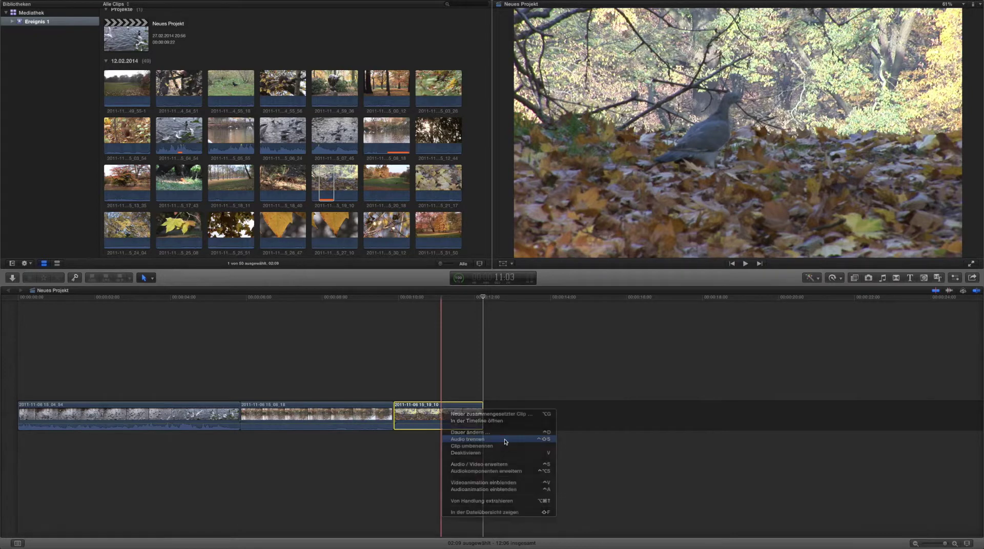
pyautogui.click(505, 440)
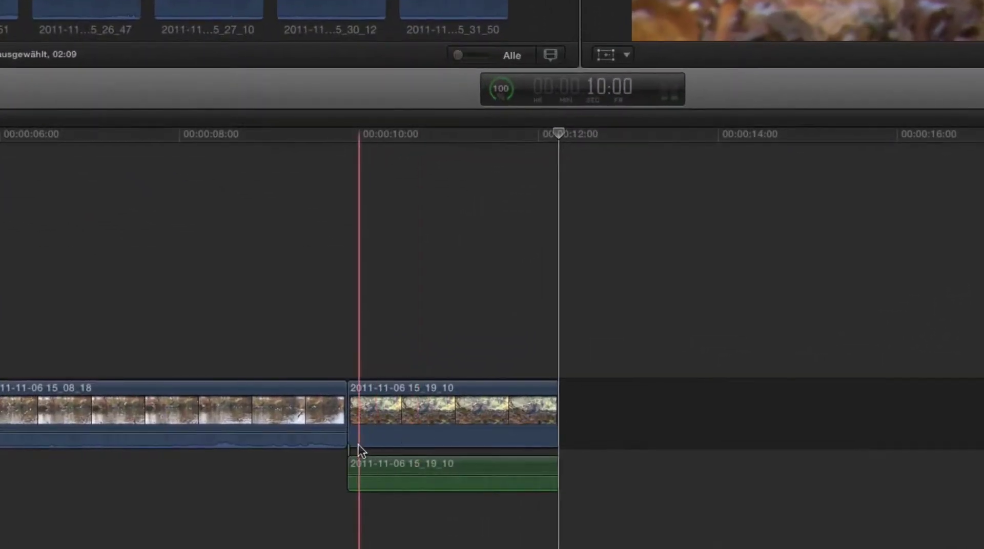
pyautogui.moveTo(404, 408)
pyautogui.mouseDown()
pyautogui.moveTo(457, 411)
pyautogui.moveTo(404, 418)
pyautogui.mouseUp()
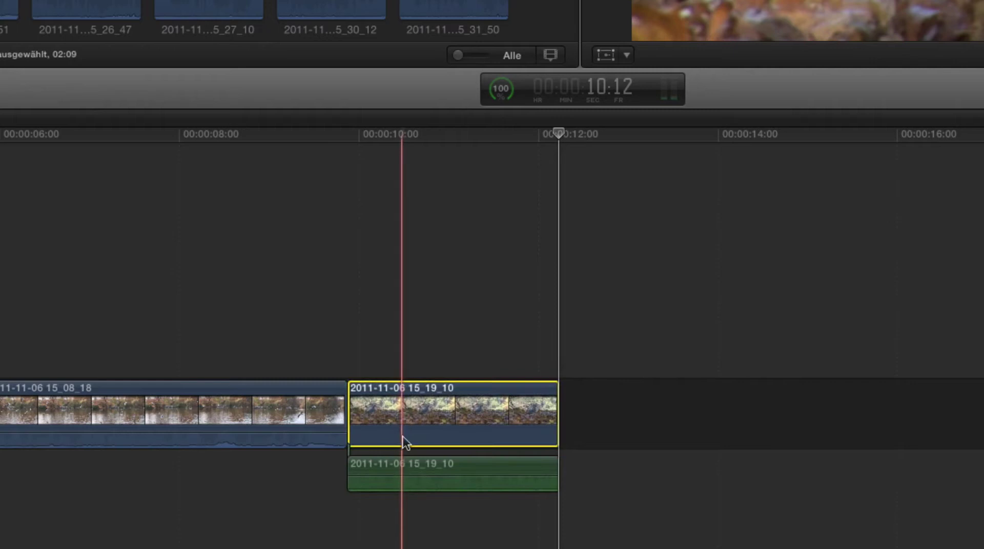
pyautogui.click(471, 464)
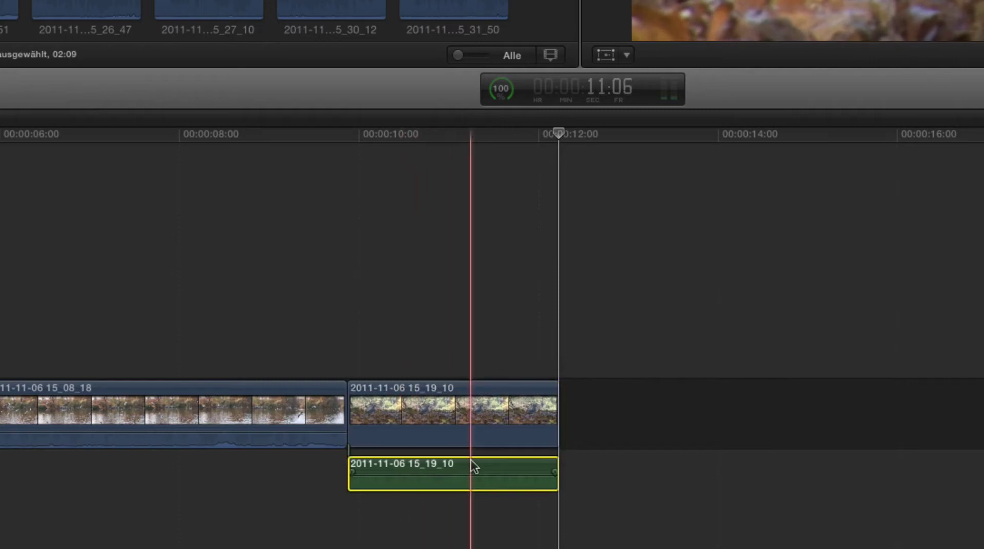
pyautogui.moveTo(470, 462)
pyautogui.mouseDown()
pyautogui.moveTo(447, 481)
pyautogui.moveTo(296, 477)
pyautogui.moveTo(484, 469)
pyautogui.mouseUp()
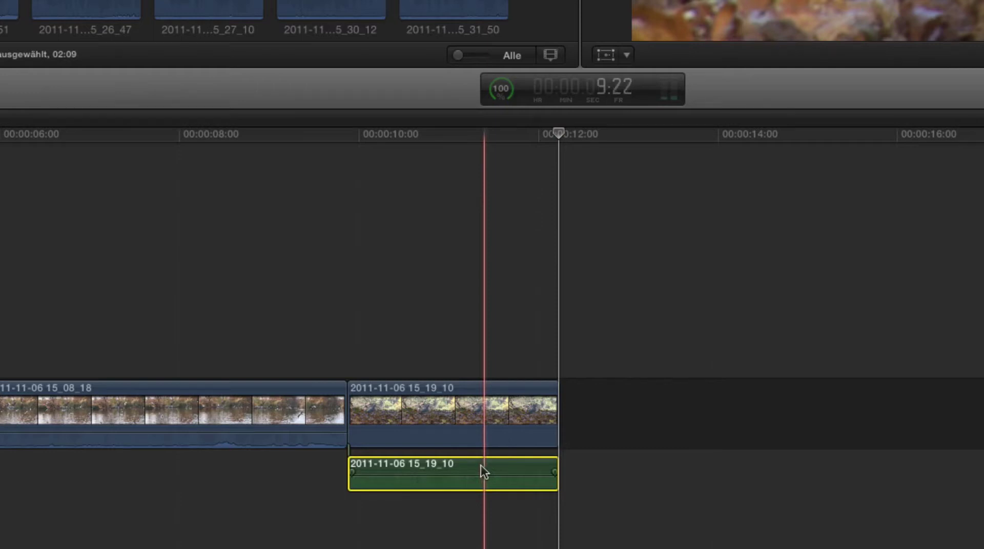
pyautogui.moveTo(480, 466); pyautogui.dragTo(229, 463)
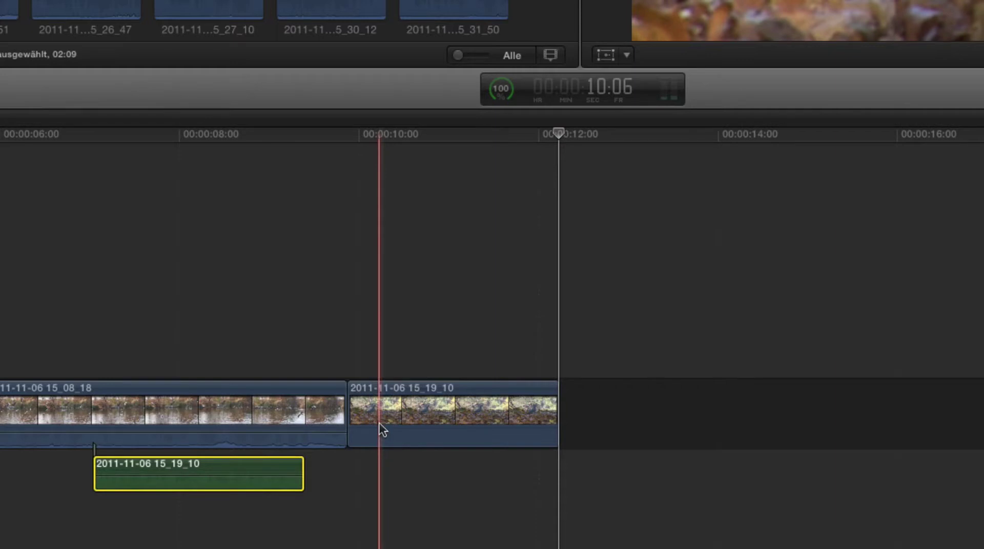
pyautogui.press('space')
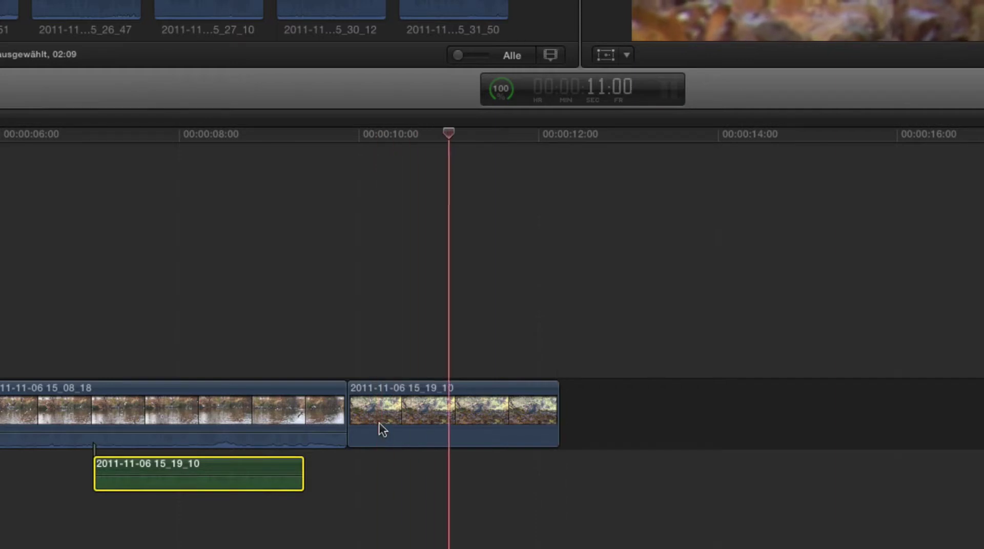
pyautogui.press('space')
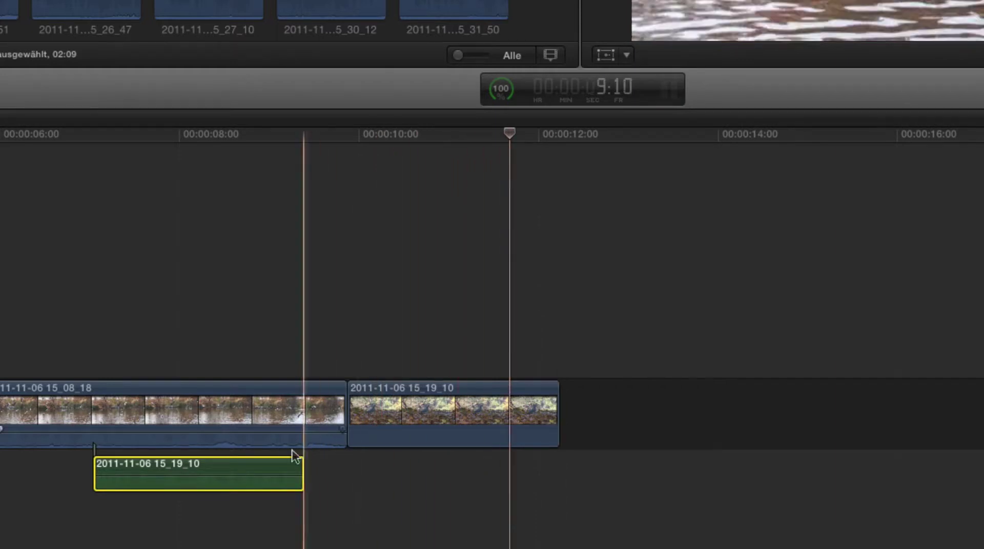
pyautogui.moveTo(282, 461); pyautogui.dragTo(529, 466)
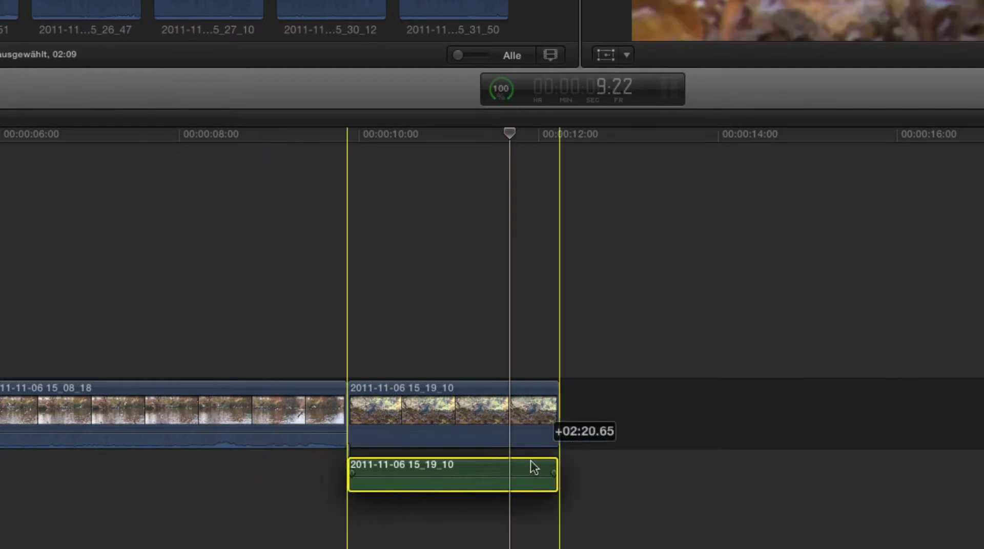
pyautogui.moveTo(462, 347); pyautogui.dragTo(482, 470)
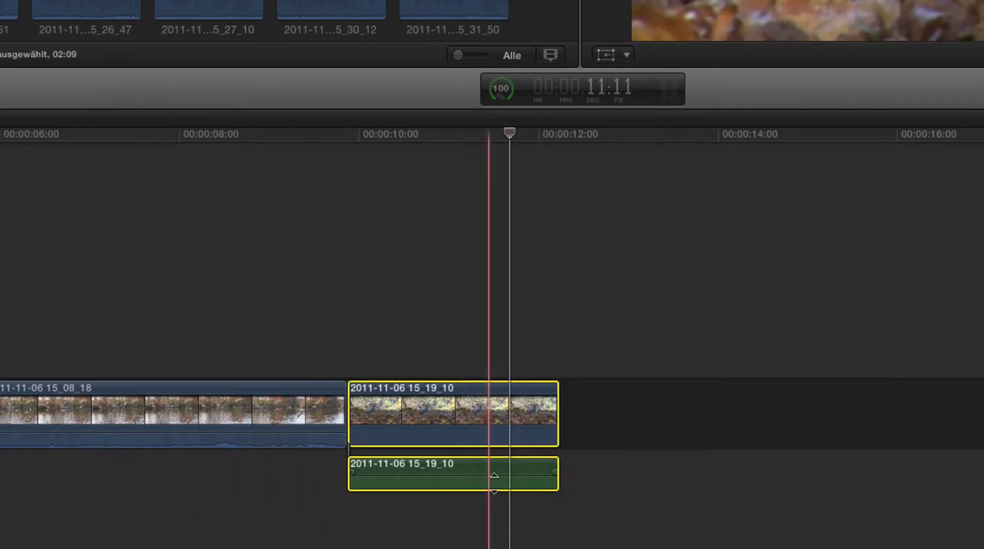
pyautogui.rightClick(481, 465)
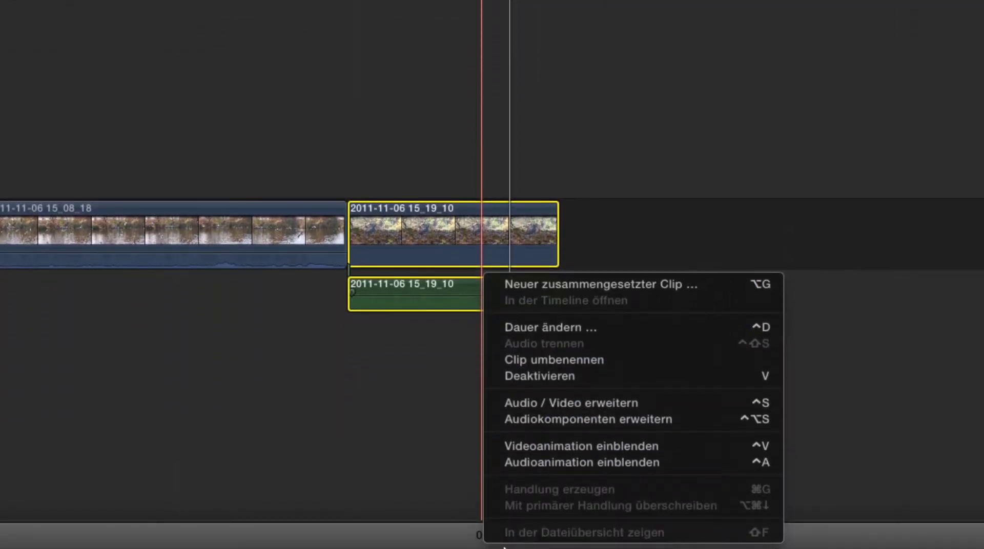
pyautogui.click(426, 386)
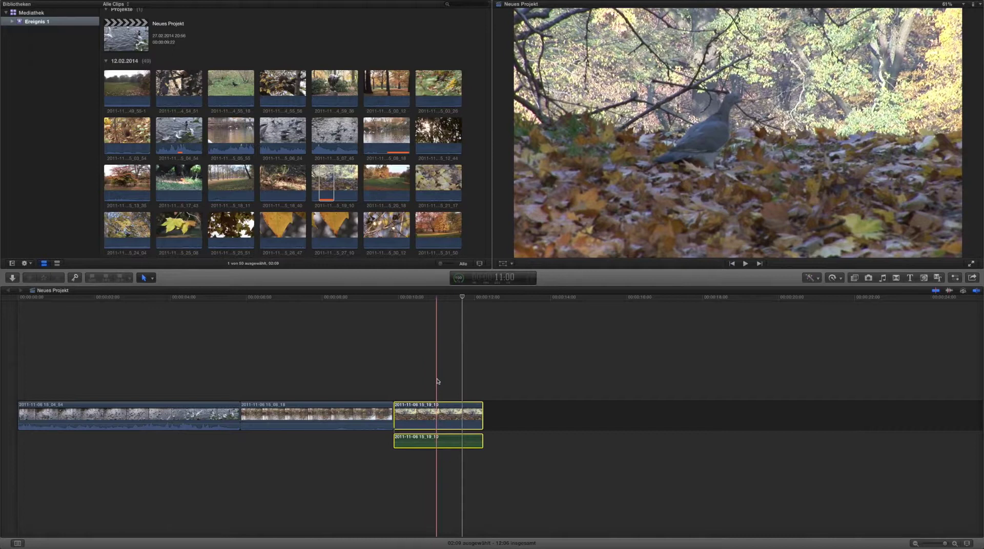
# Step: Drop another copy of 5_19_10 at the timeline end, then delete the third clip and its green audio
pyautogui.click(326, 181)
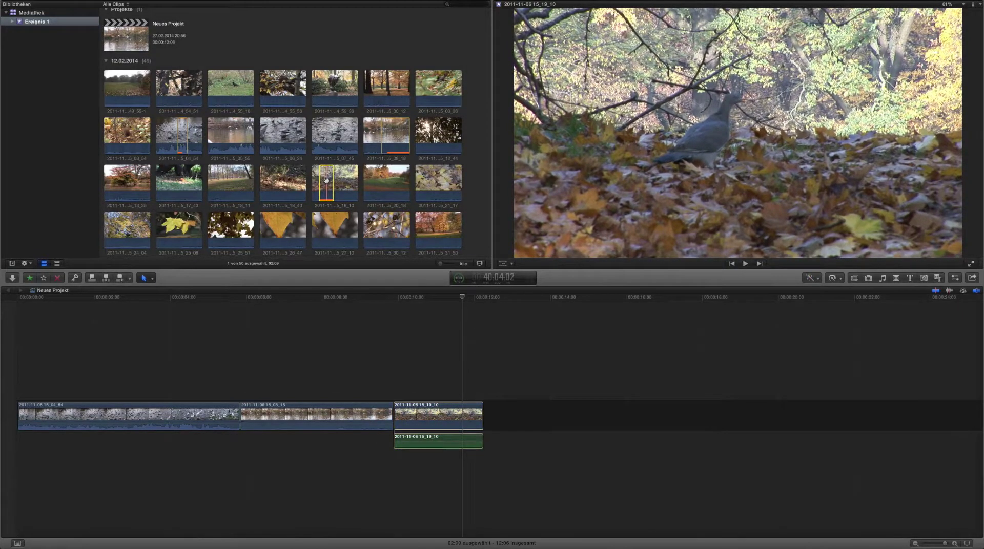
pyautogui.moveTo(326, 181); pyautogui.dragTo(500, 413)
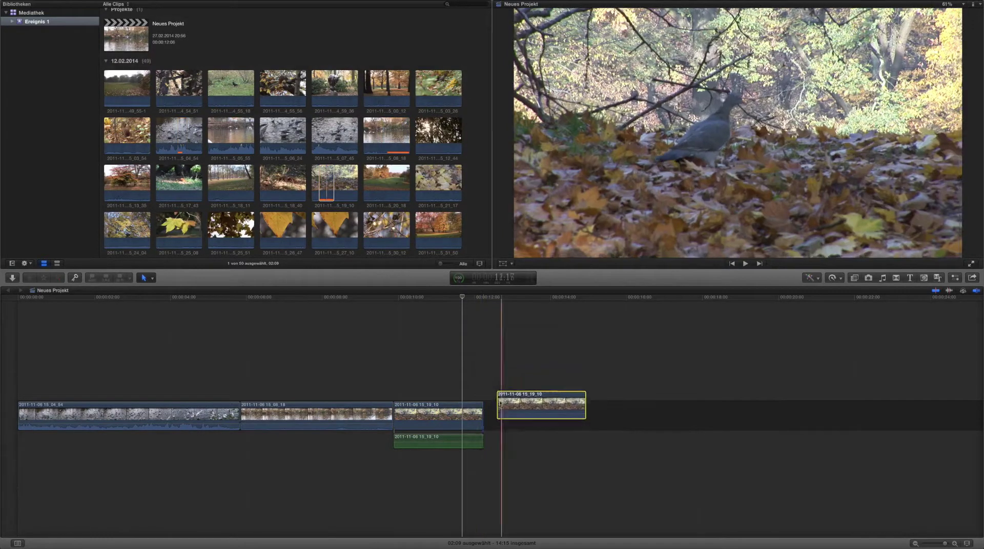
pyautogui.moveTo(439, 393); pyautogui.dragTo(440, 456)
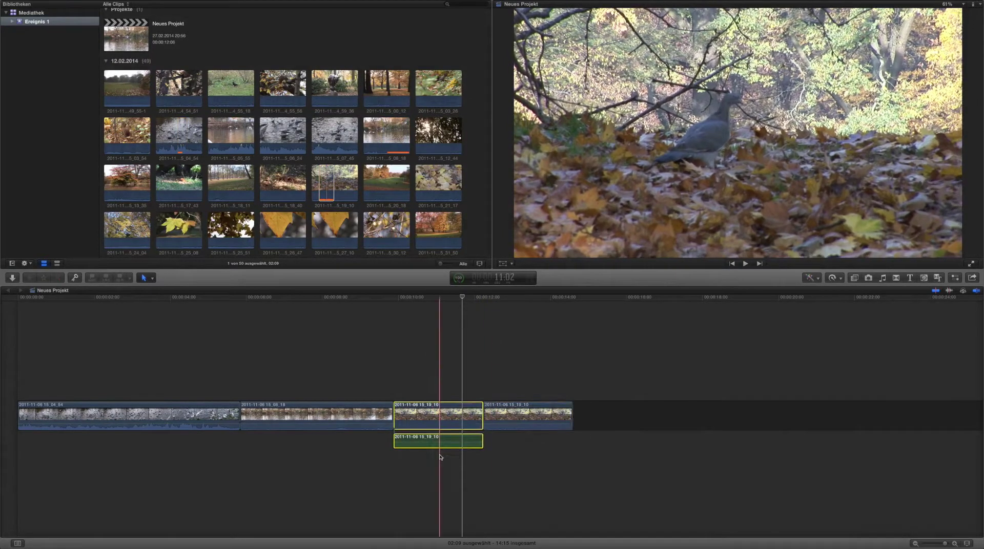
pyautogui.press('Delete')
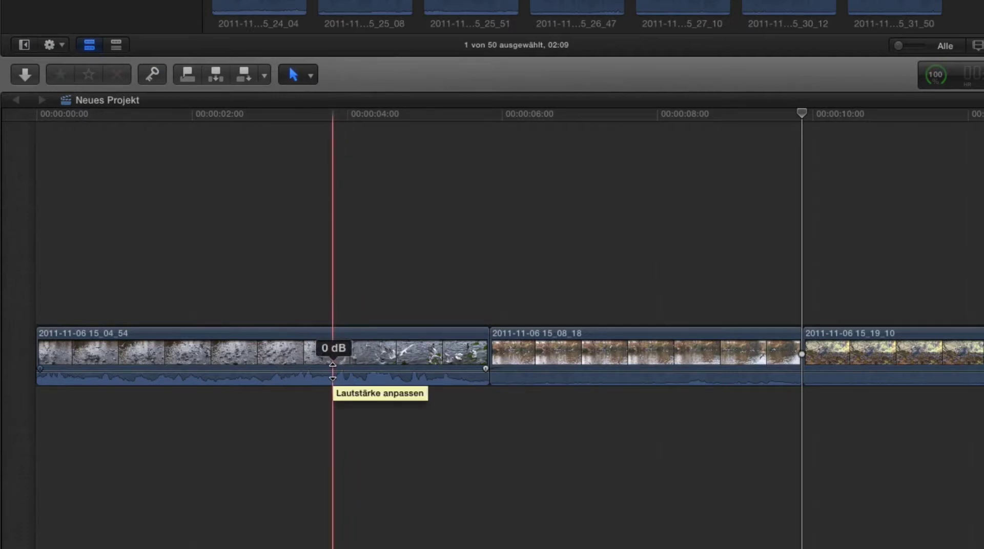
pyautogui.moveTo(320, 365); pyautogui.dragTo(320, 364)
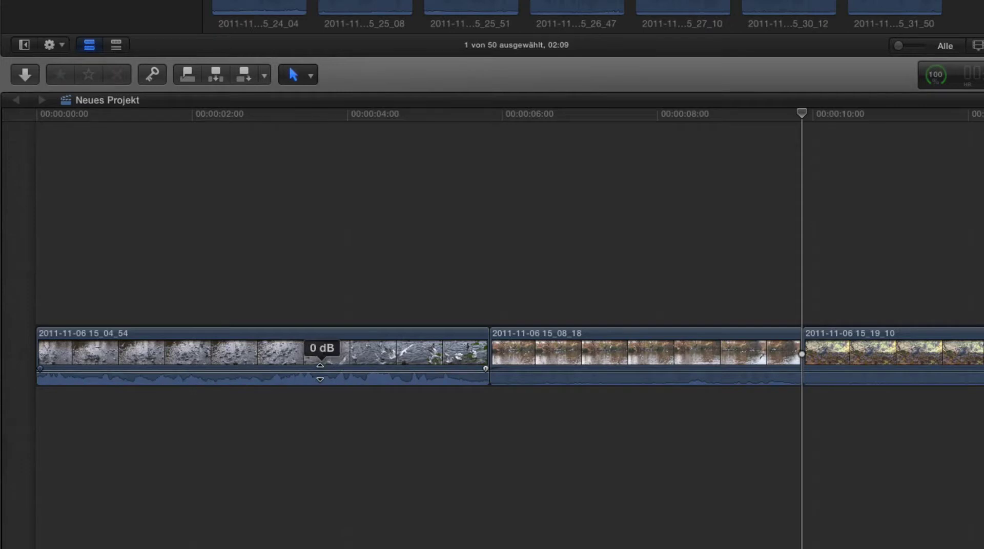